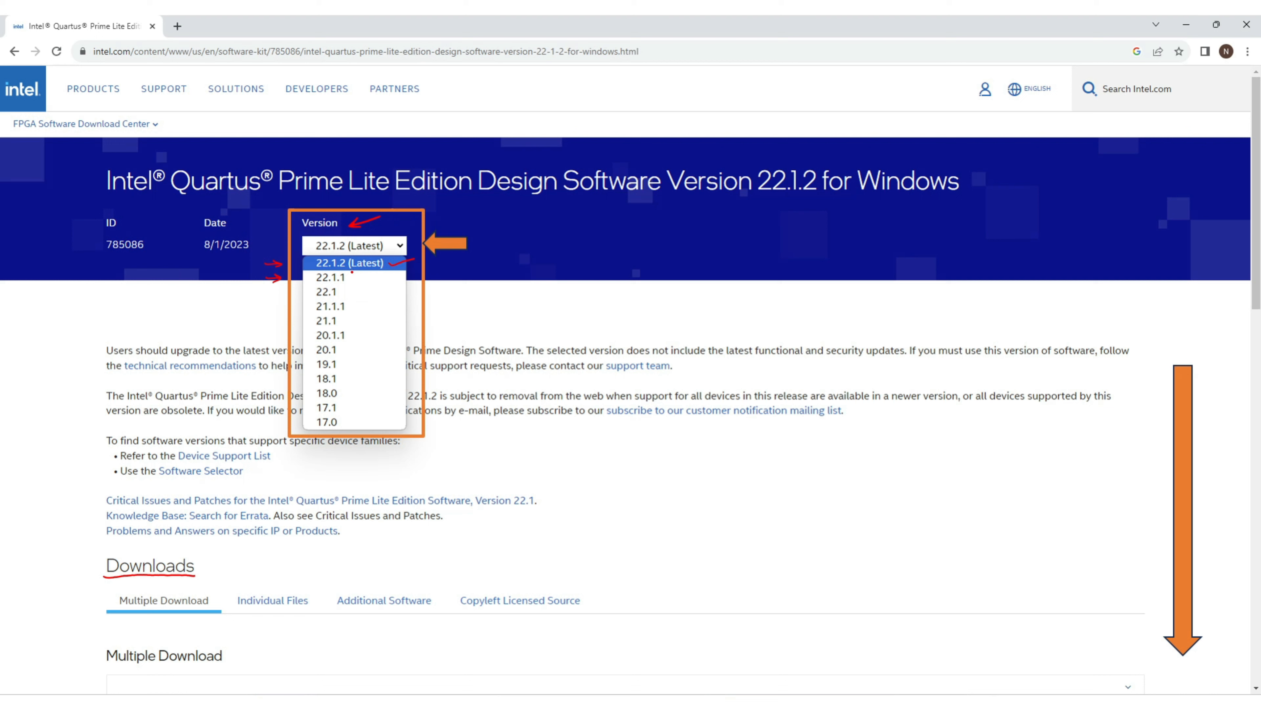
left_click_drag(89, 566, 101, 571)
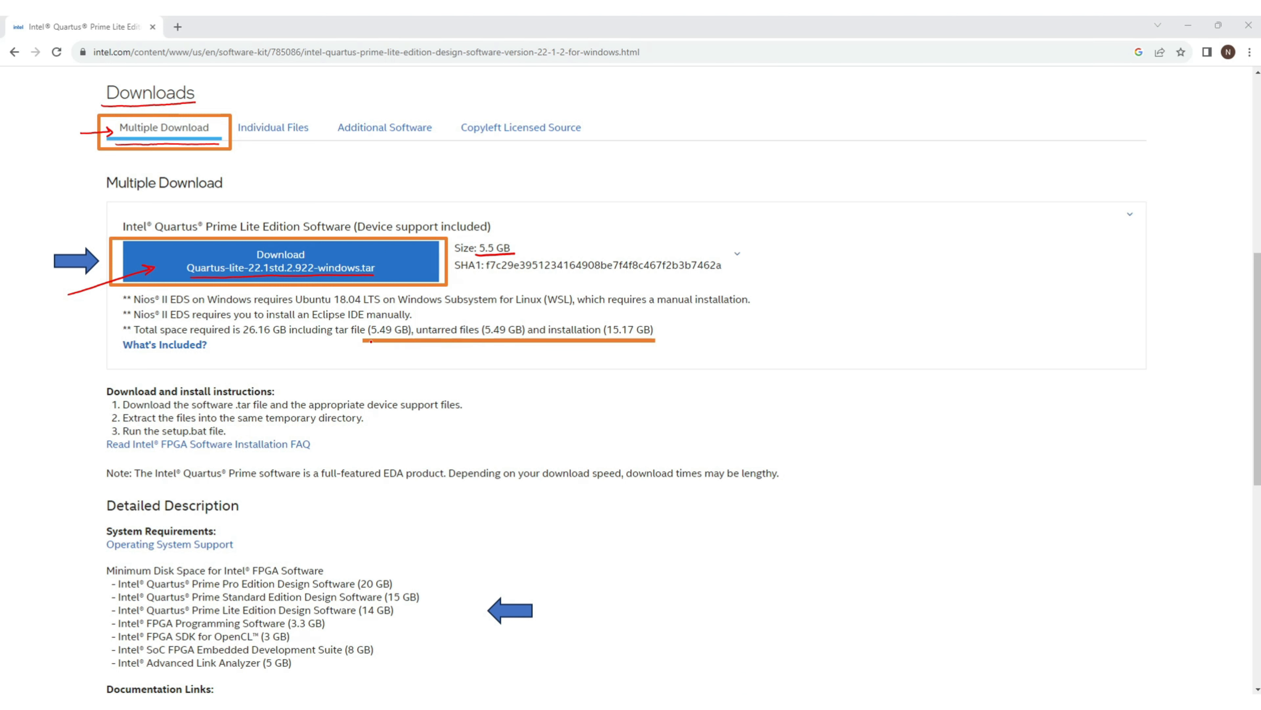
left_click_drag(368, 341, 385, 341)
left_click_drag(492, 342, 529, 338)
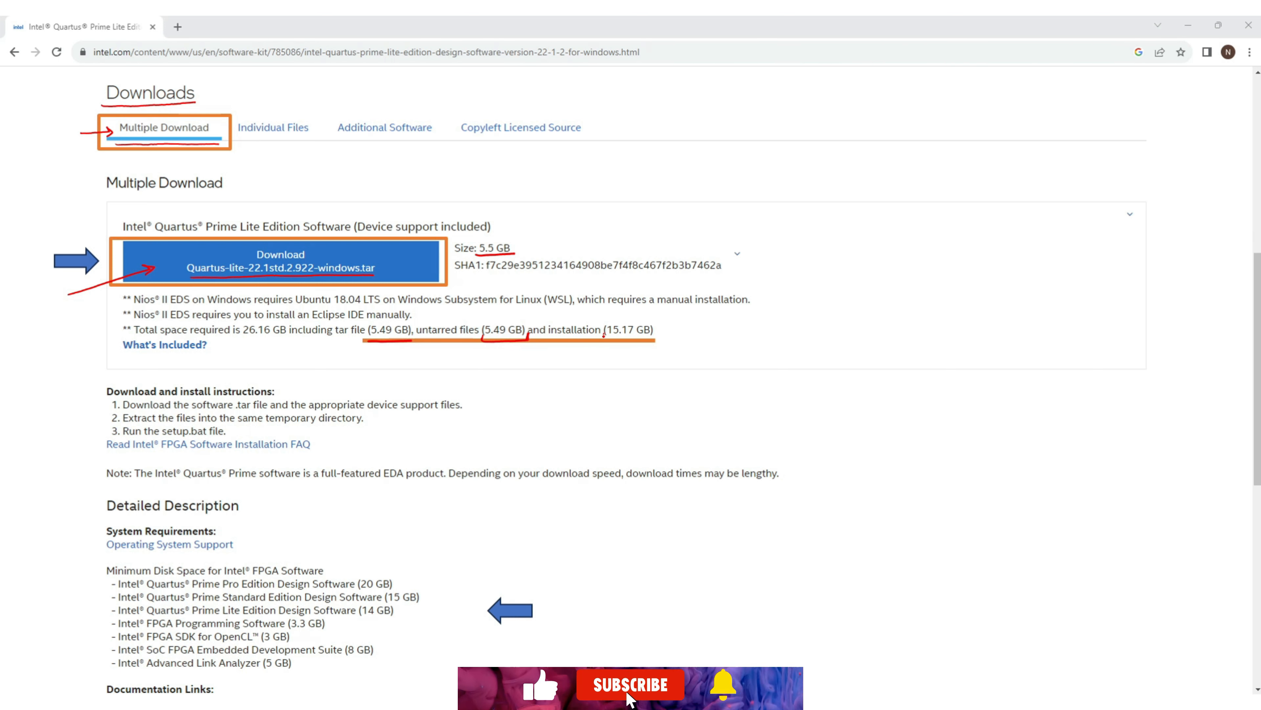
left_click_drag(603, 336, 657, 338)
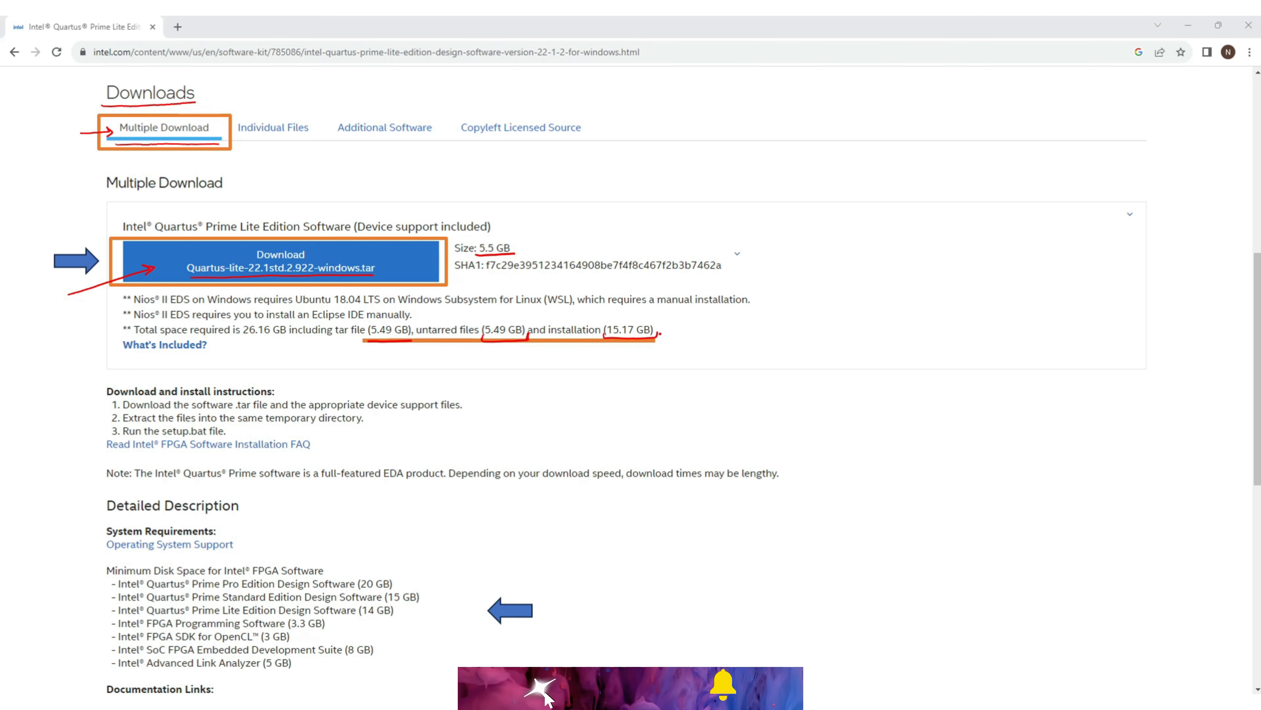
left_click_drag(241, 339, 287, 338)
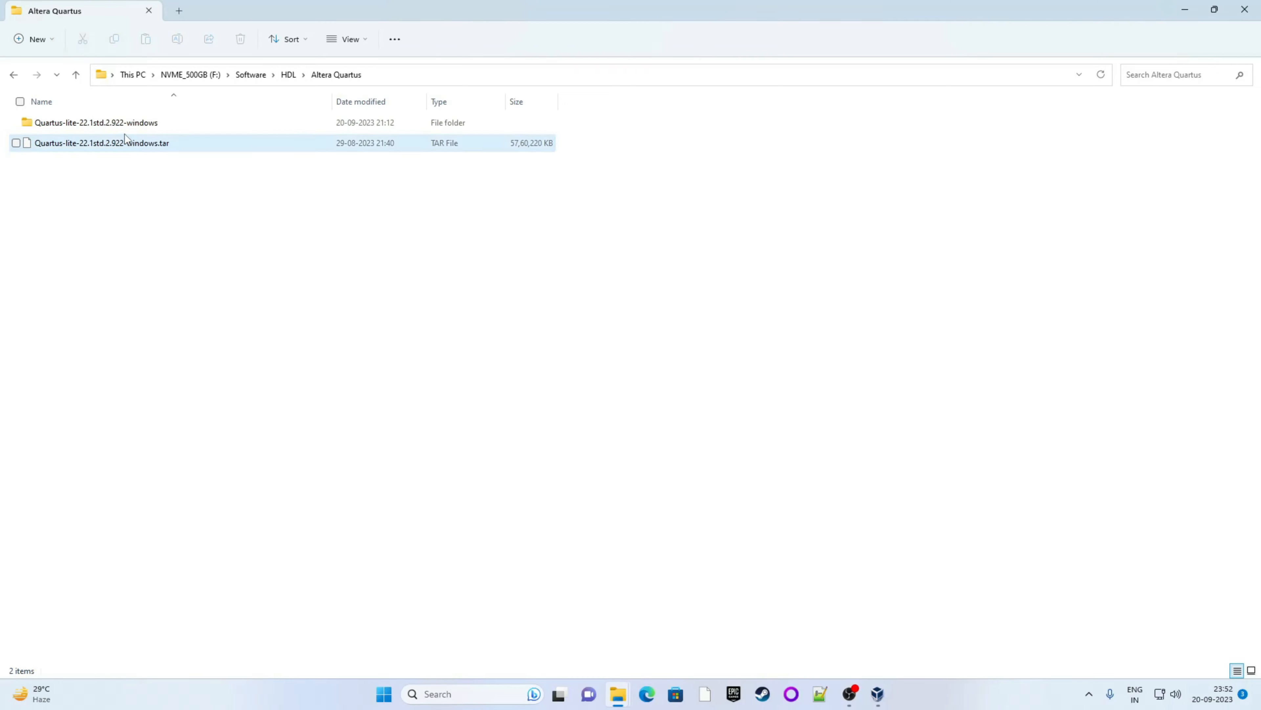
Step: Open the components folder inside the extracted Quartus-lite-22.1std.2.922-windows folder and examine its individual setup applications
left_click(137, 125)
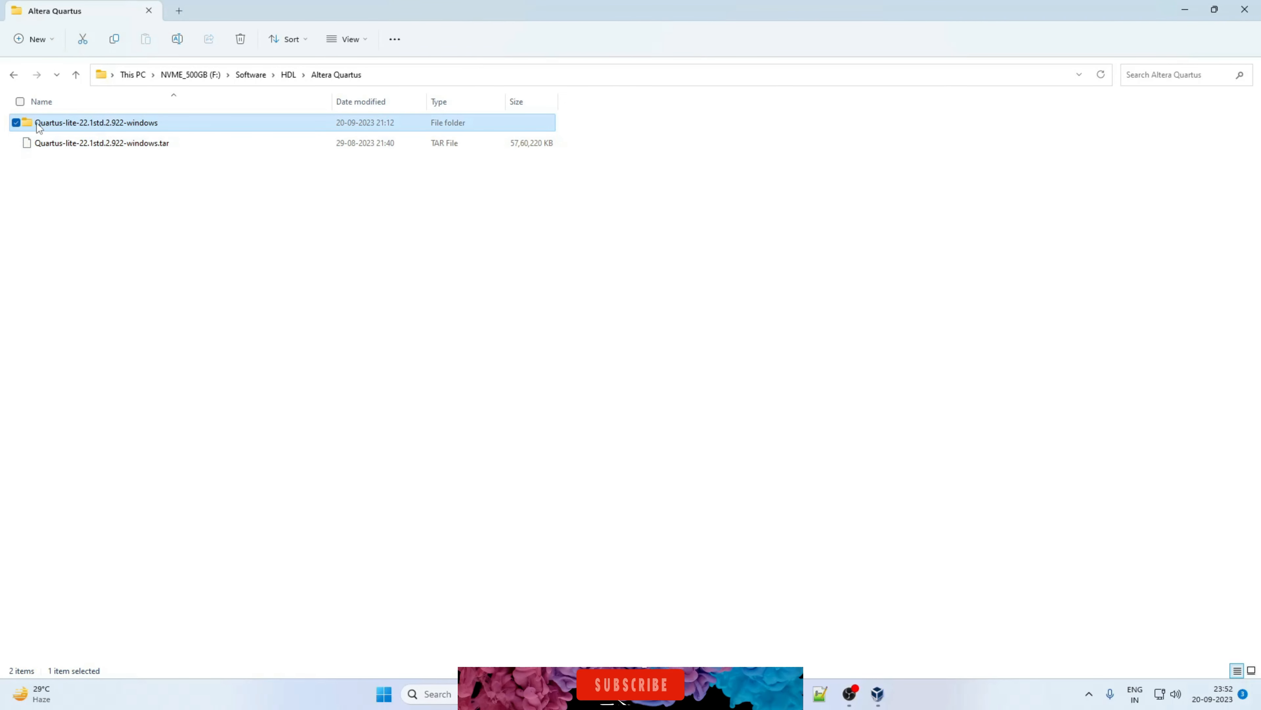
double_click(122, 124)
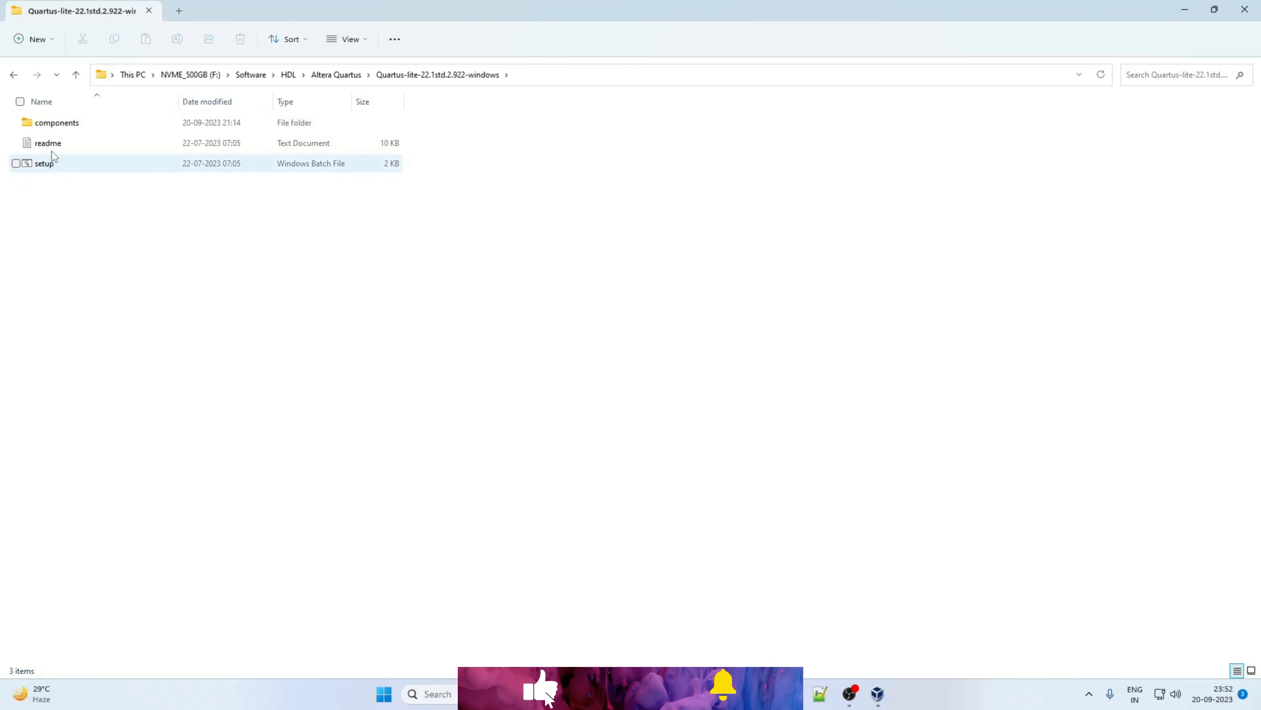
double_click(91, 124)
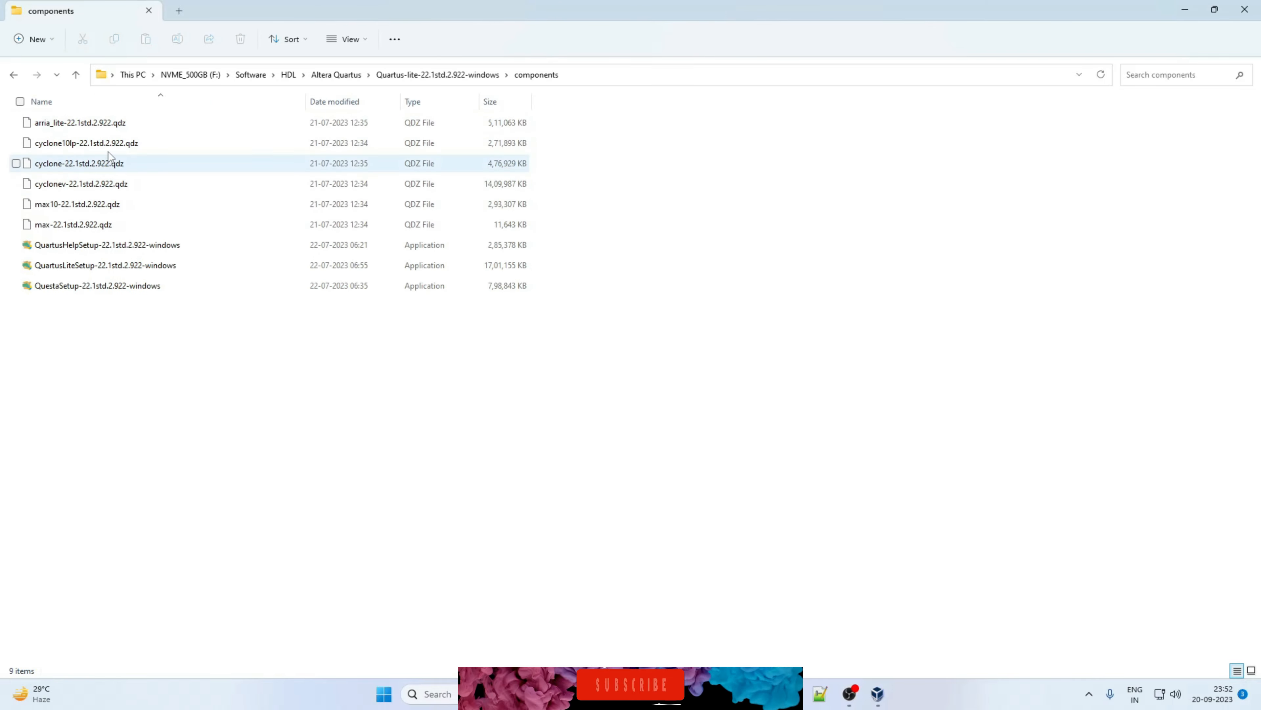
left_click(88, 248)
left_click(41, 289)
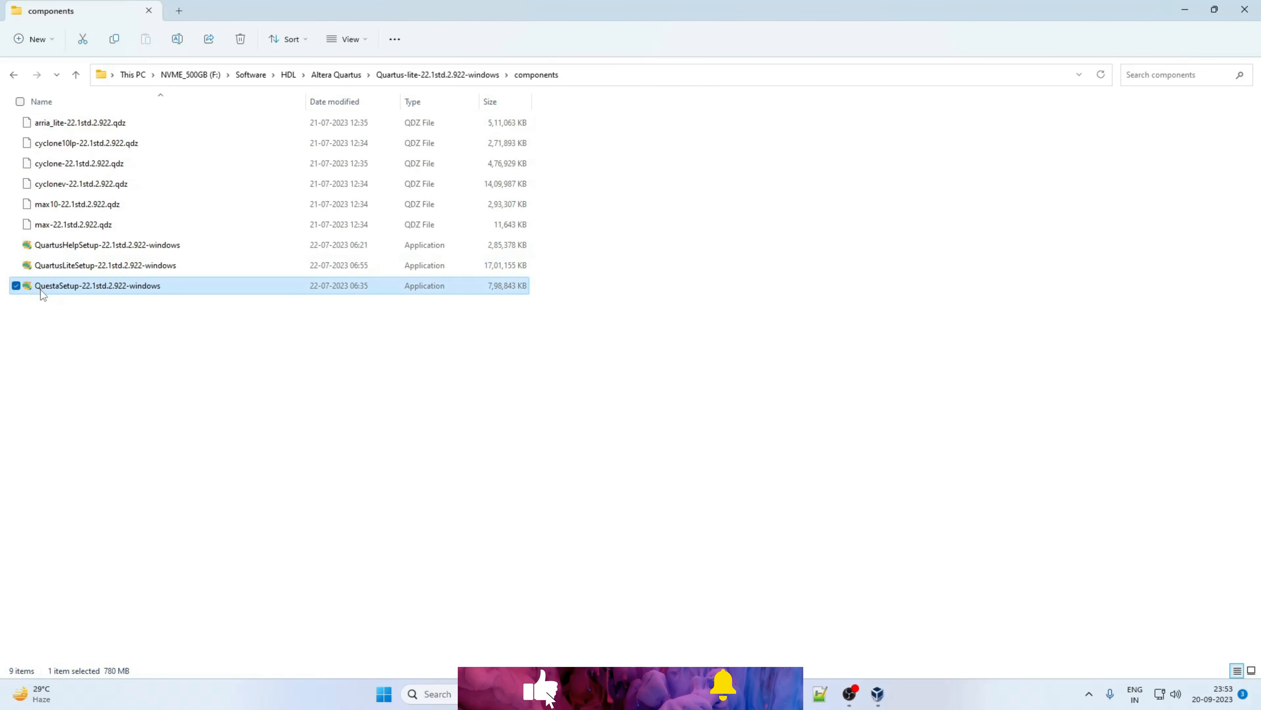
left_click(58, 266)
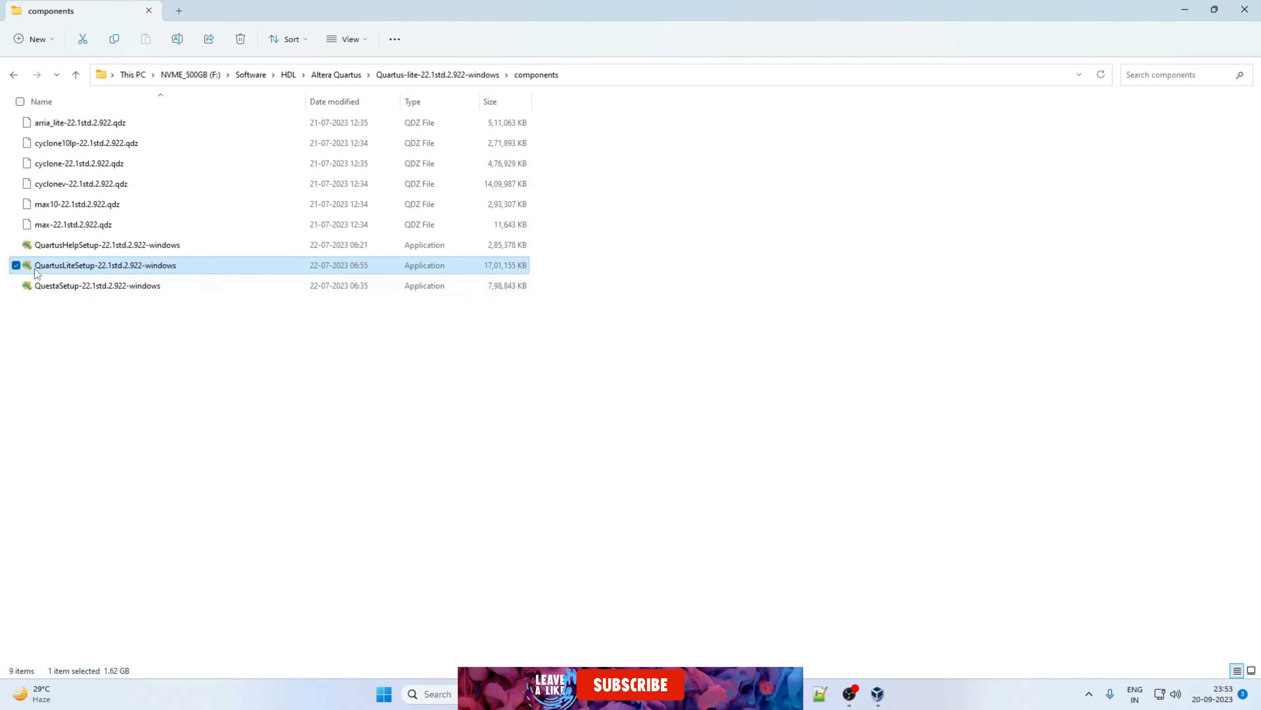
right_click(67, 269)
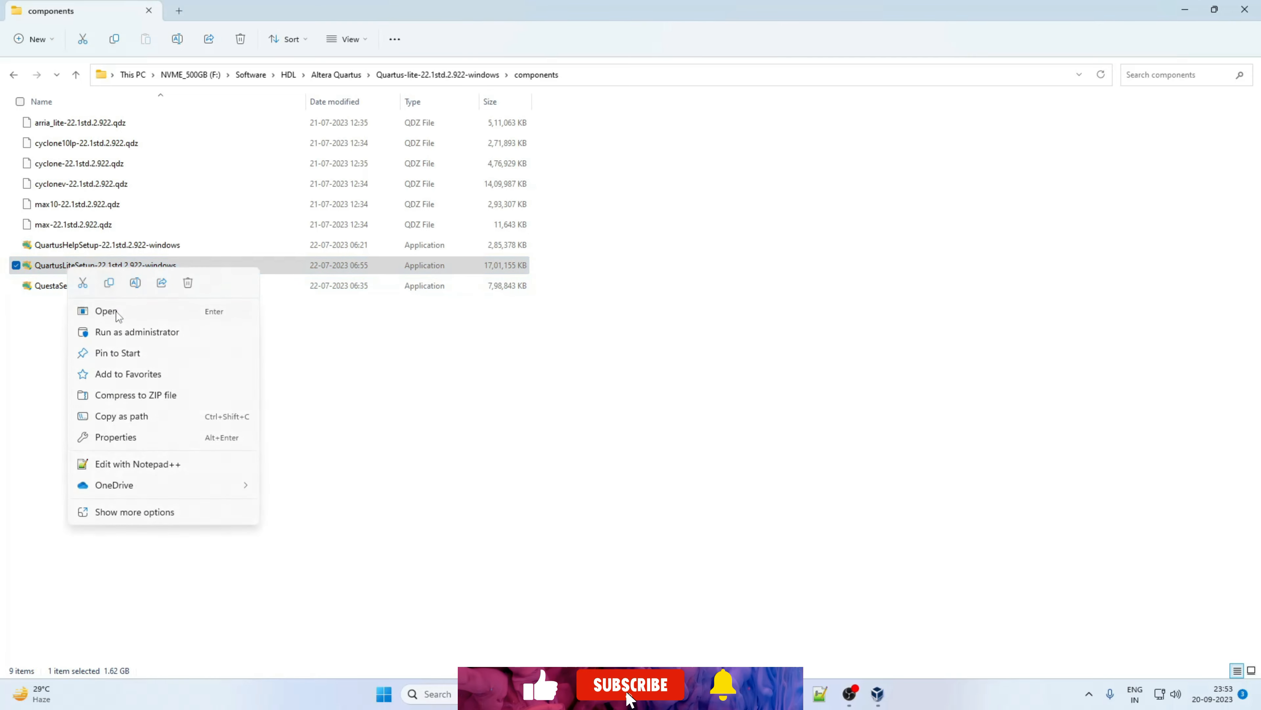
left_click(321, 347)
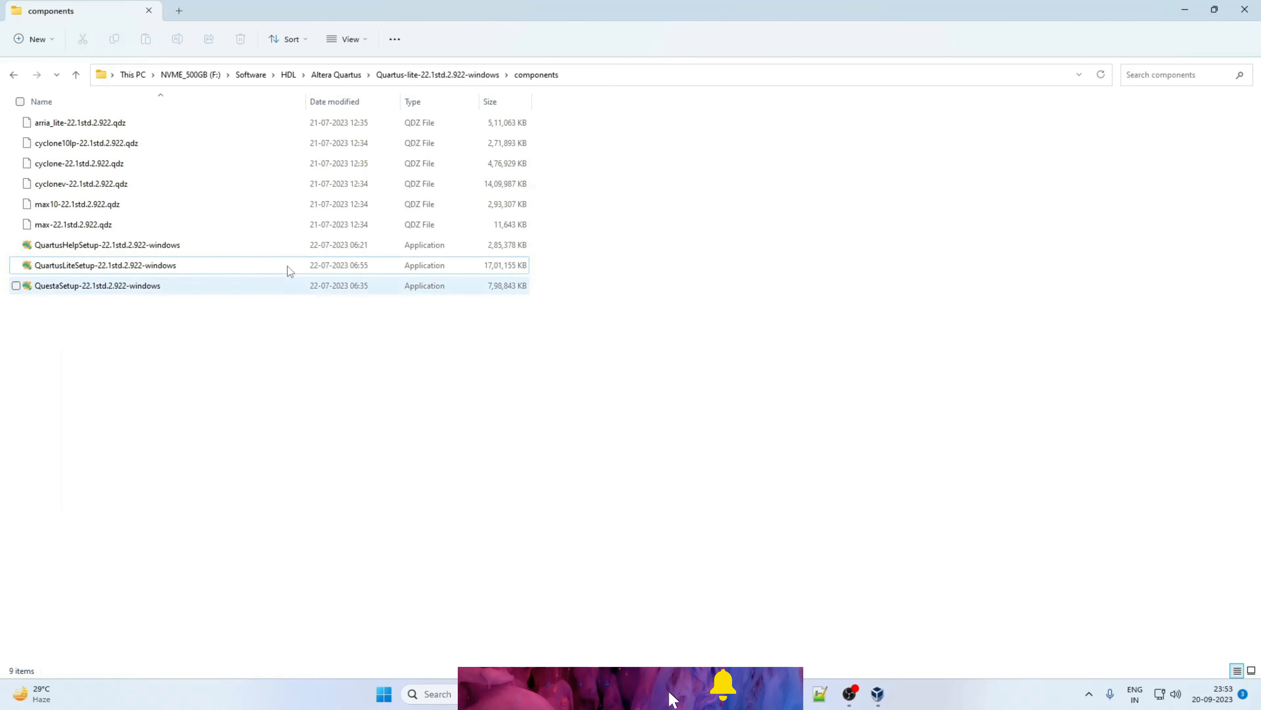
Step: Return to the Quartus-lite-22.1std.2.922-windows folder and run the setup batch file
left_click(437, 75)
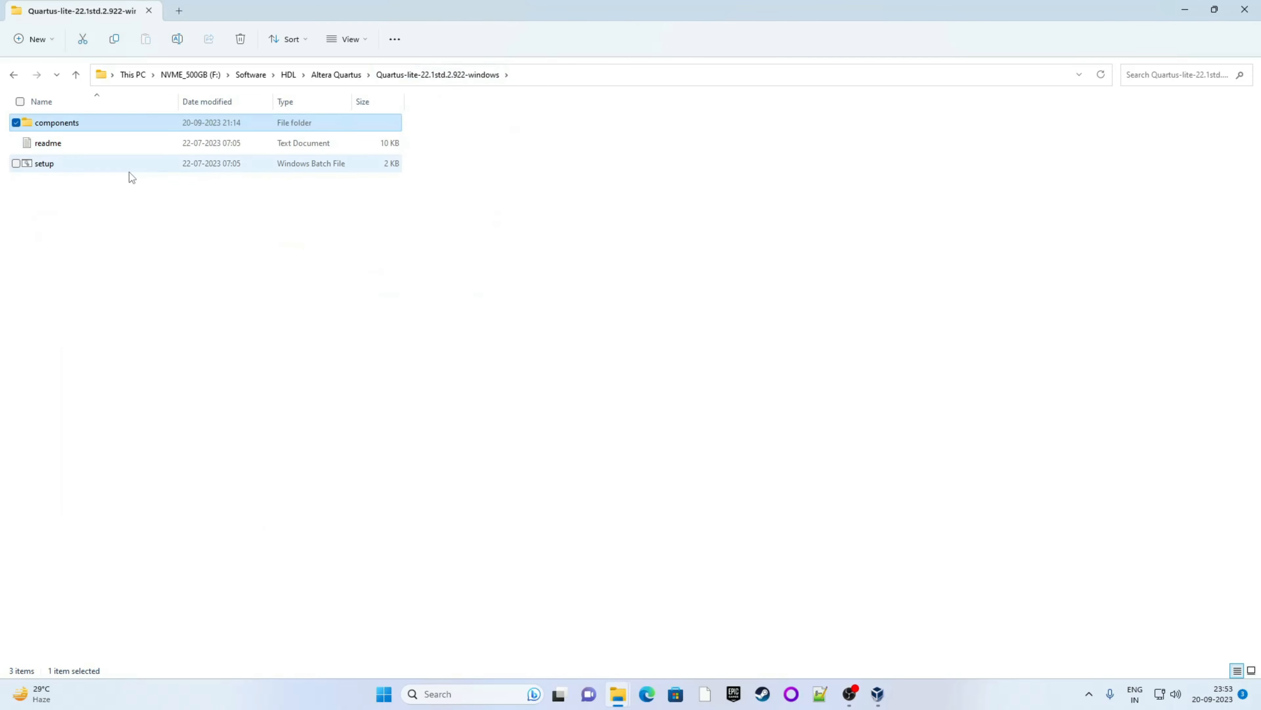
left_click(55, 166)
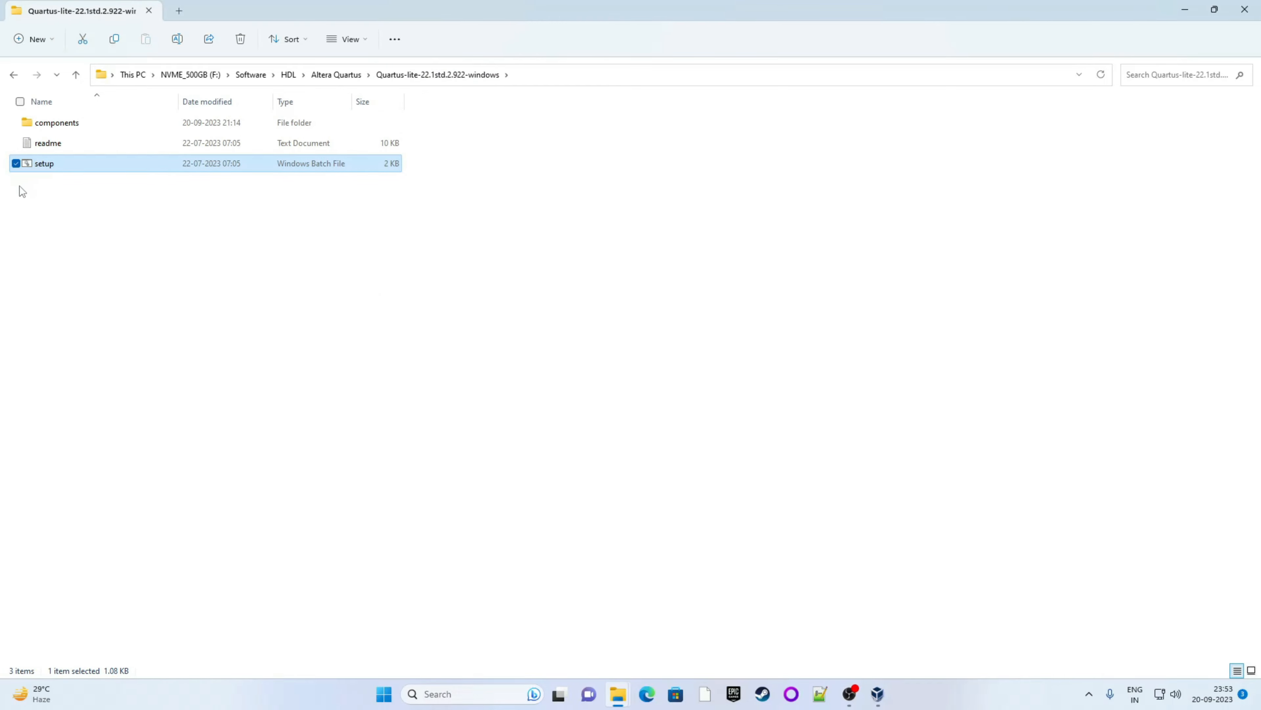
double_click(62, 166)
left_click_drag(544, 105, 699, 214)
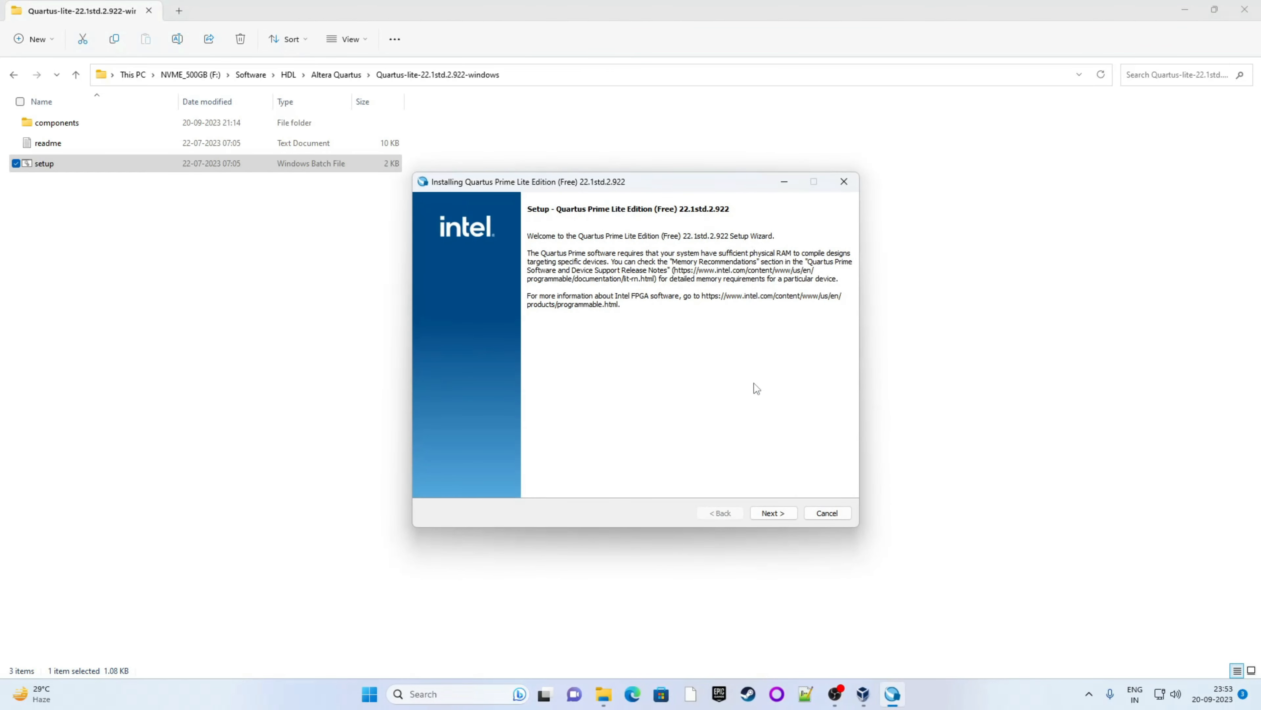
Step: Go past the setup wizard's welcome page and accept the license agreement after viewing it to its end
left_click(773, 513)
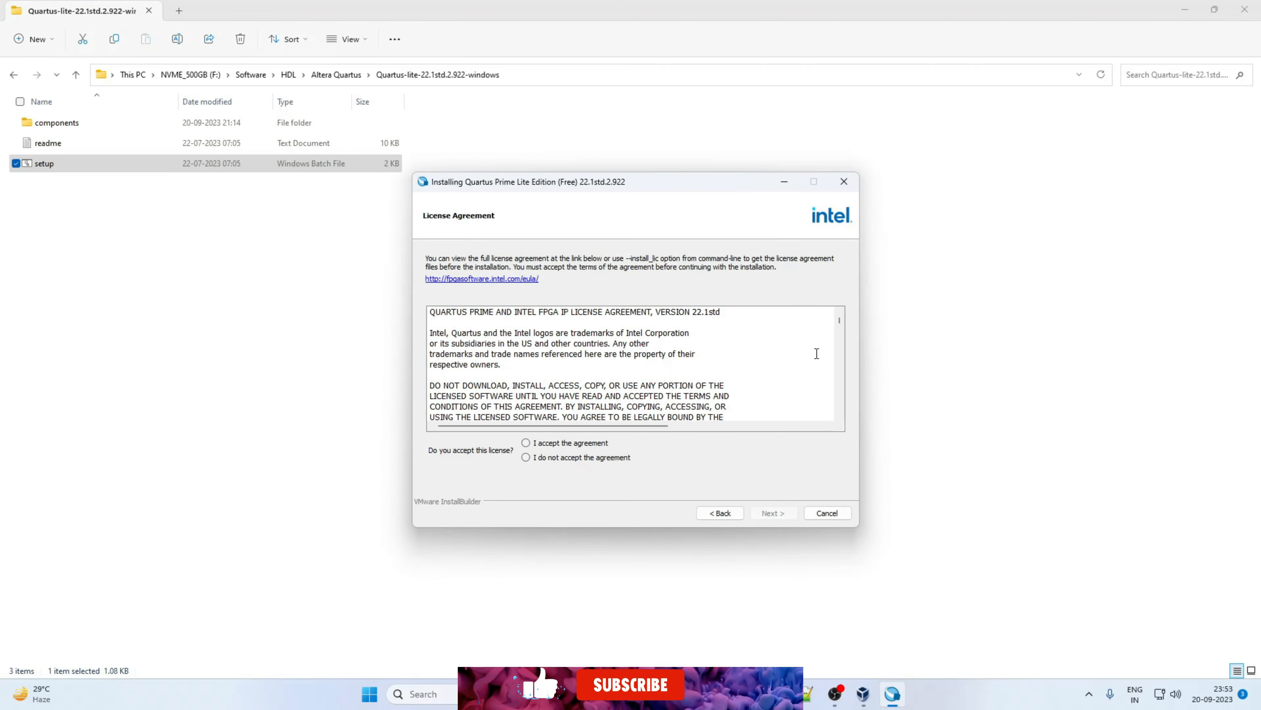
left_click_drag(839, 326, 829, 426)
left_click(545, 445)
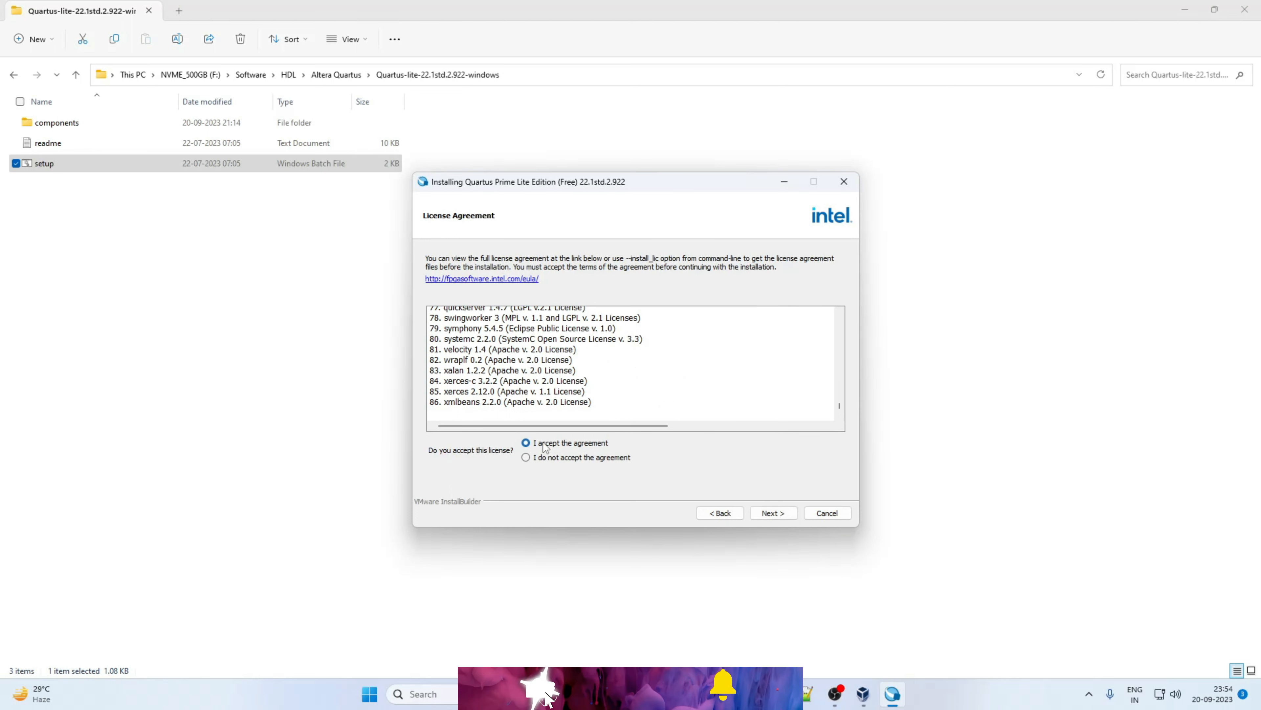
left_click(781, 515)
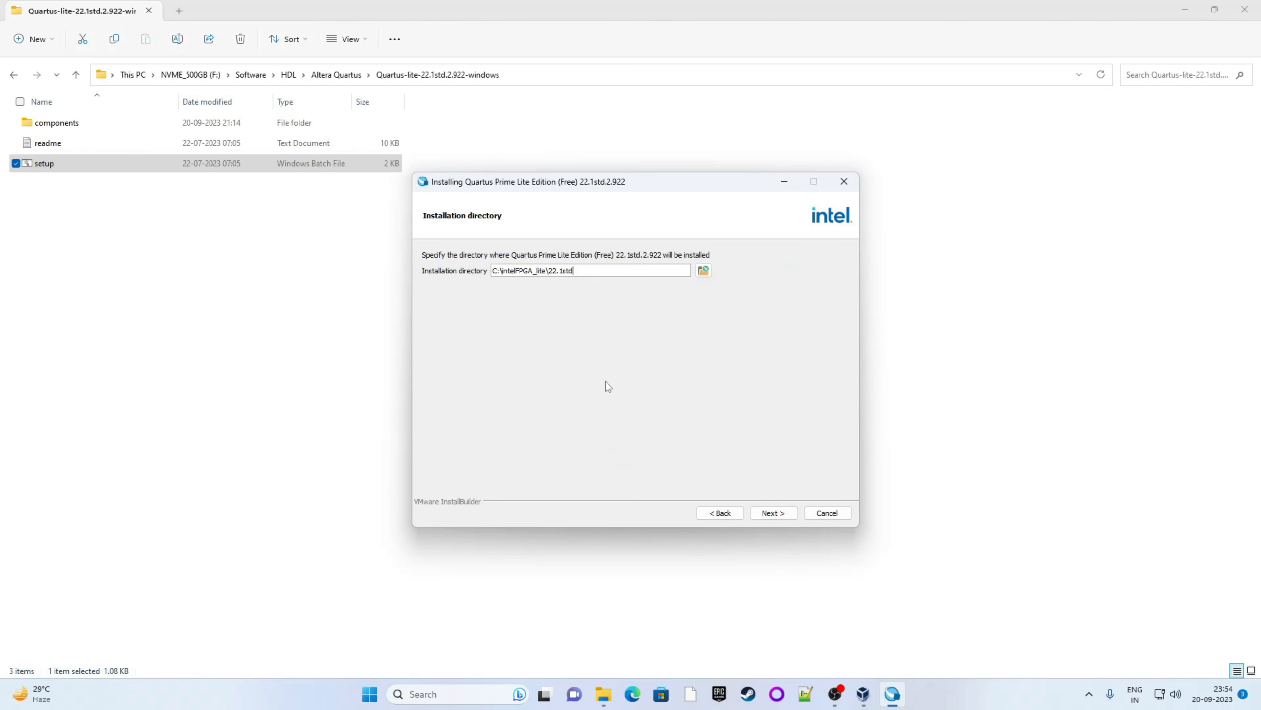
Step: Install the preselected components, including Questa - Intel FPGA Starter Edition, into C:\intelFPGA_lite\22.1std
left_click(776, 516)
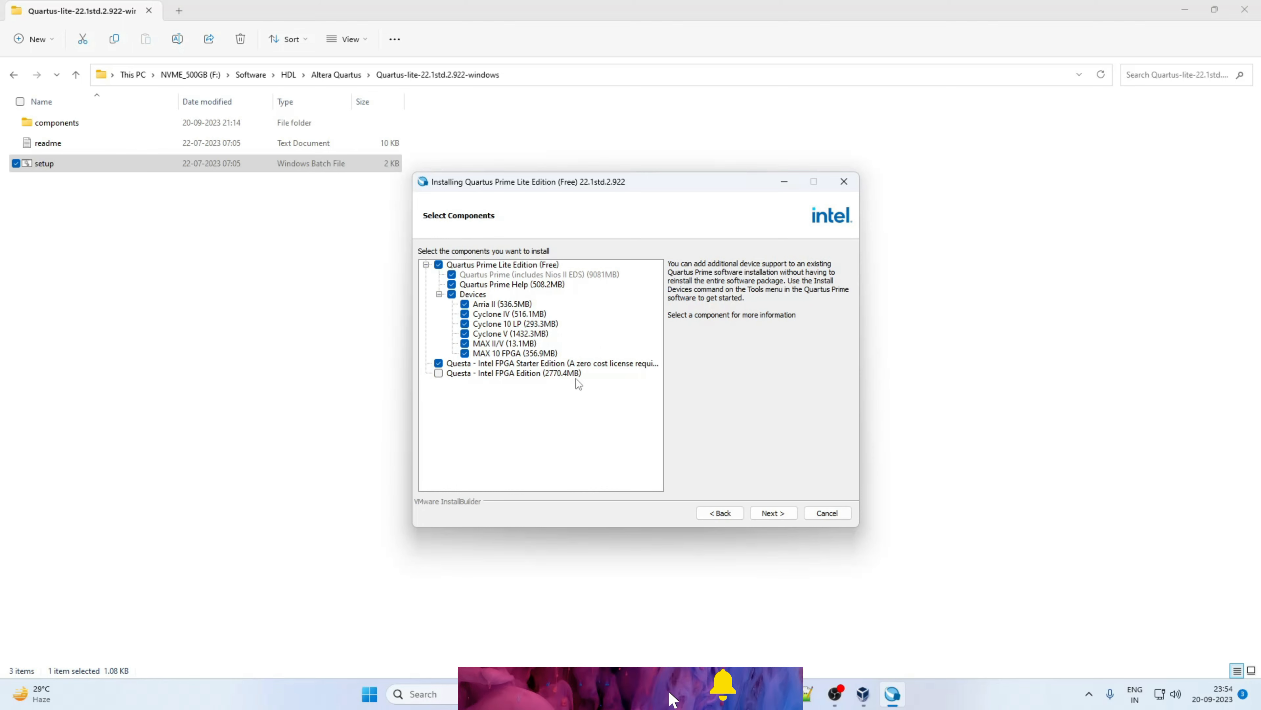
left_click(778, 516)
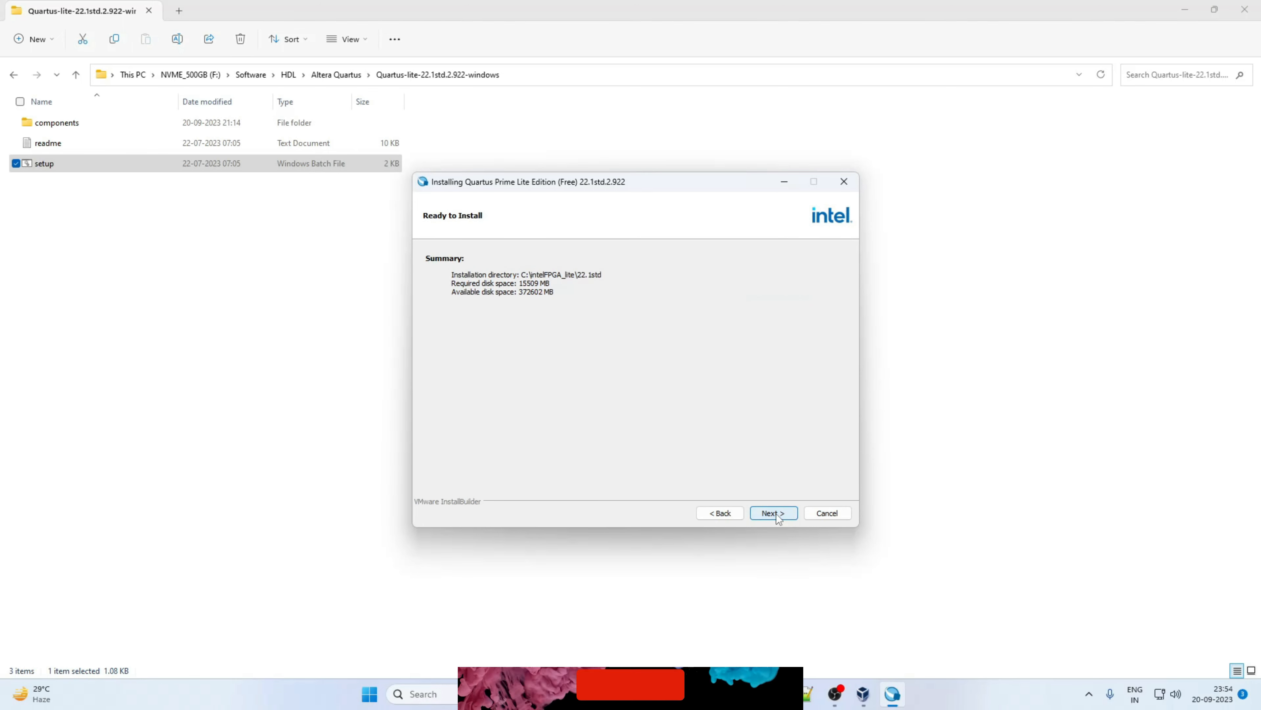
left_click(777, 513)
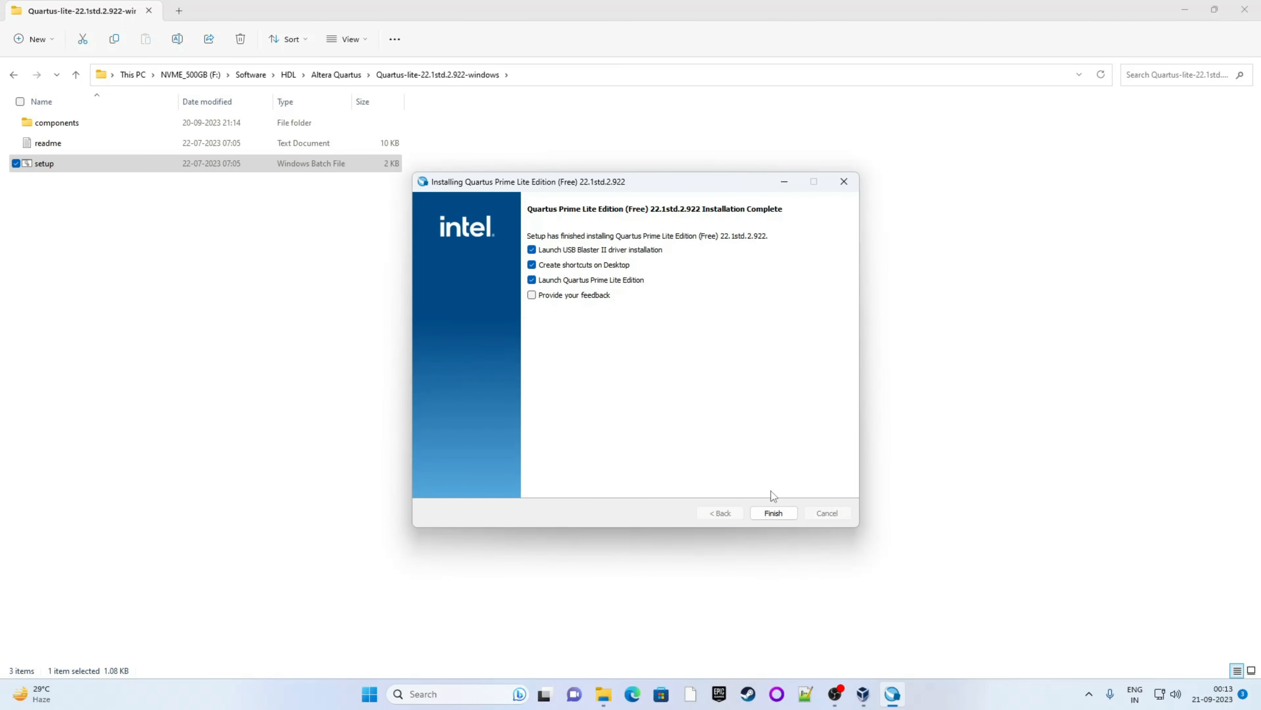
Step: Finish setup with USB Blaster II driver installation enabled, and install the Altera driver with software from Intel Corporation always trusted
left_click(774, 513)
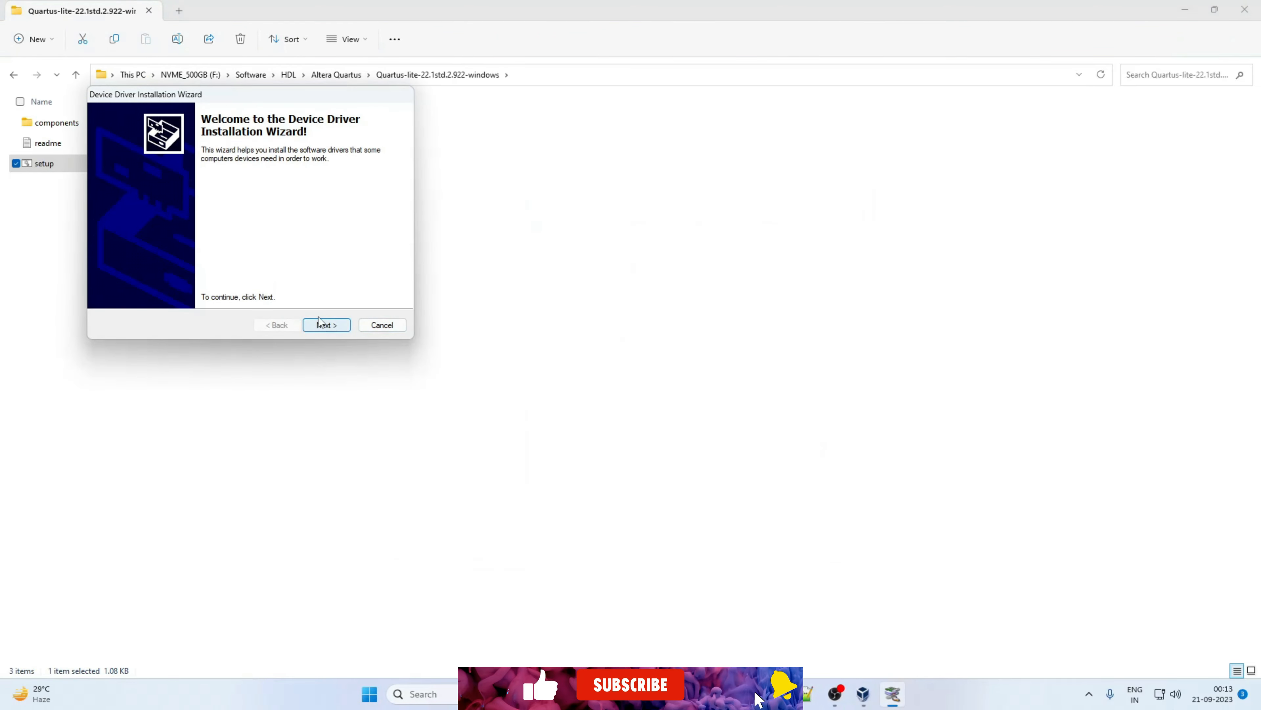
left_click_drag(296, 96, 539, 245)
left_click(576, 473)
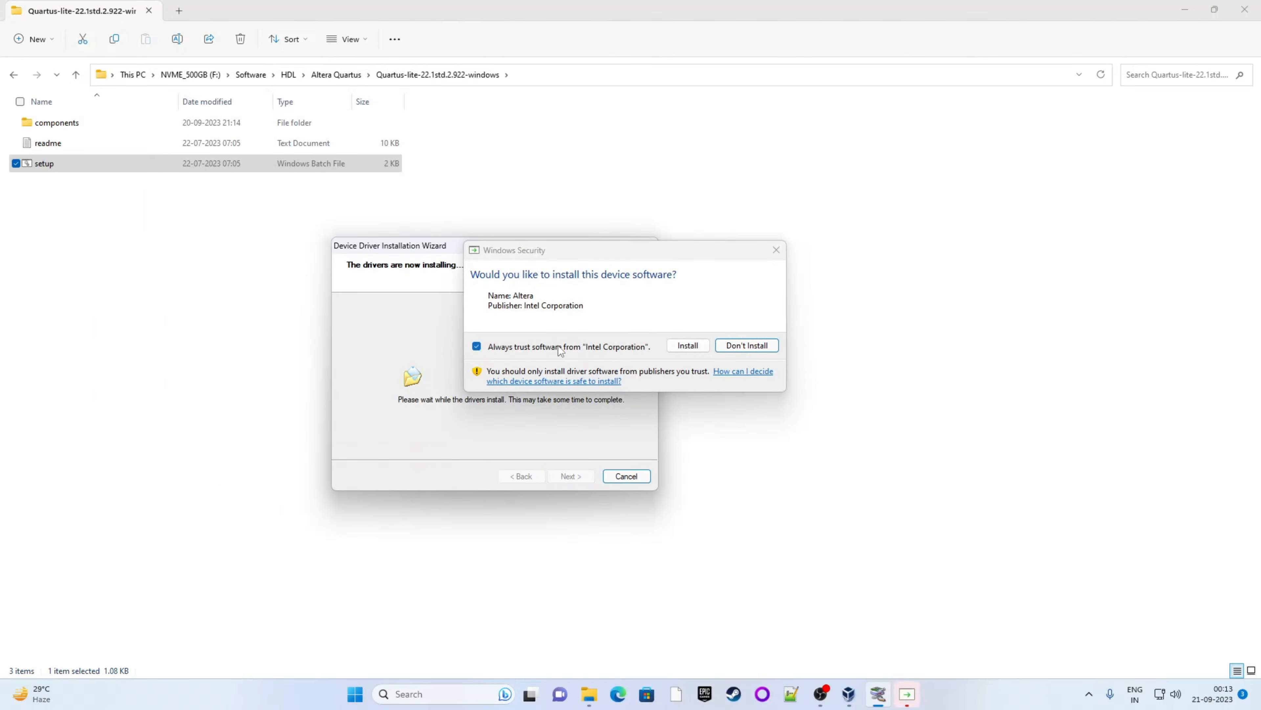
left_click(690, 346)
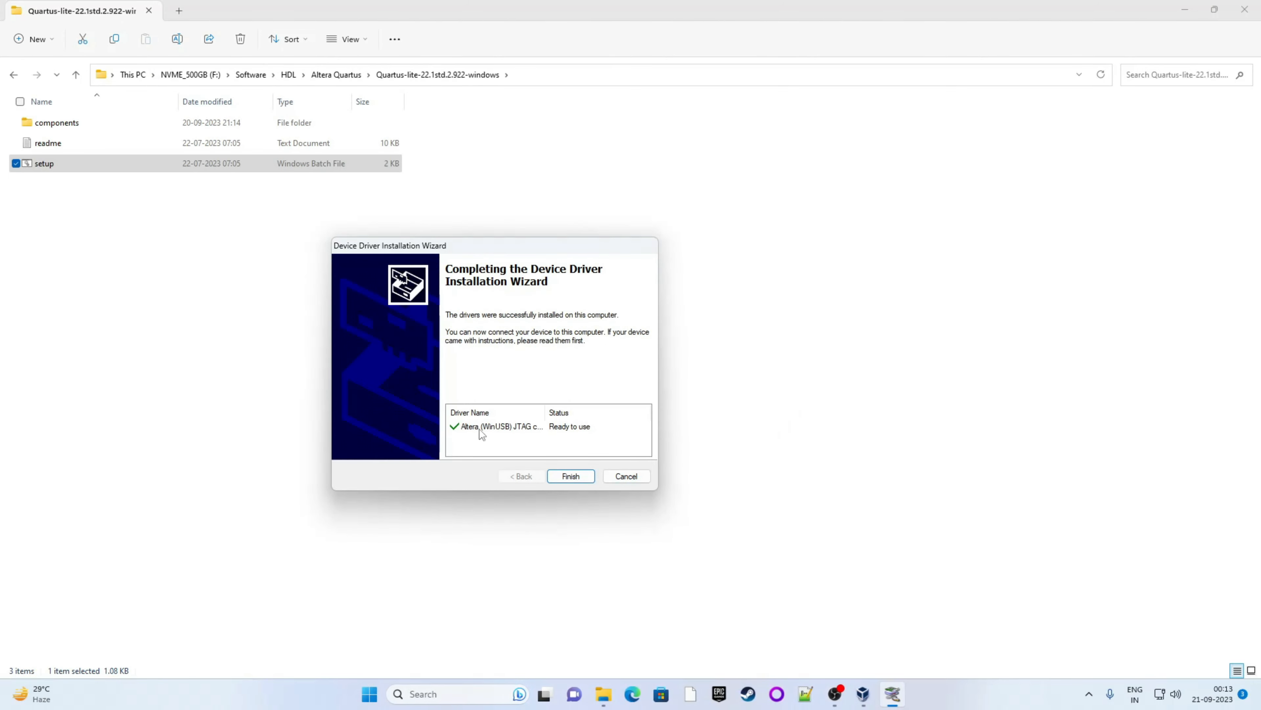
left_click_drag(544, 412, 605, 412)
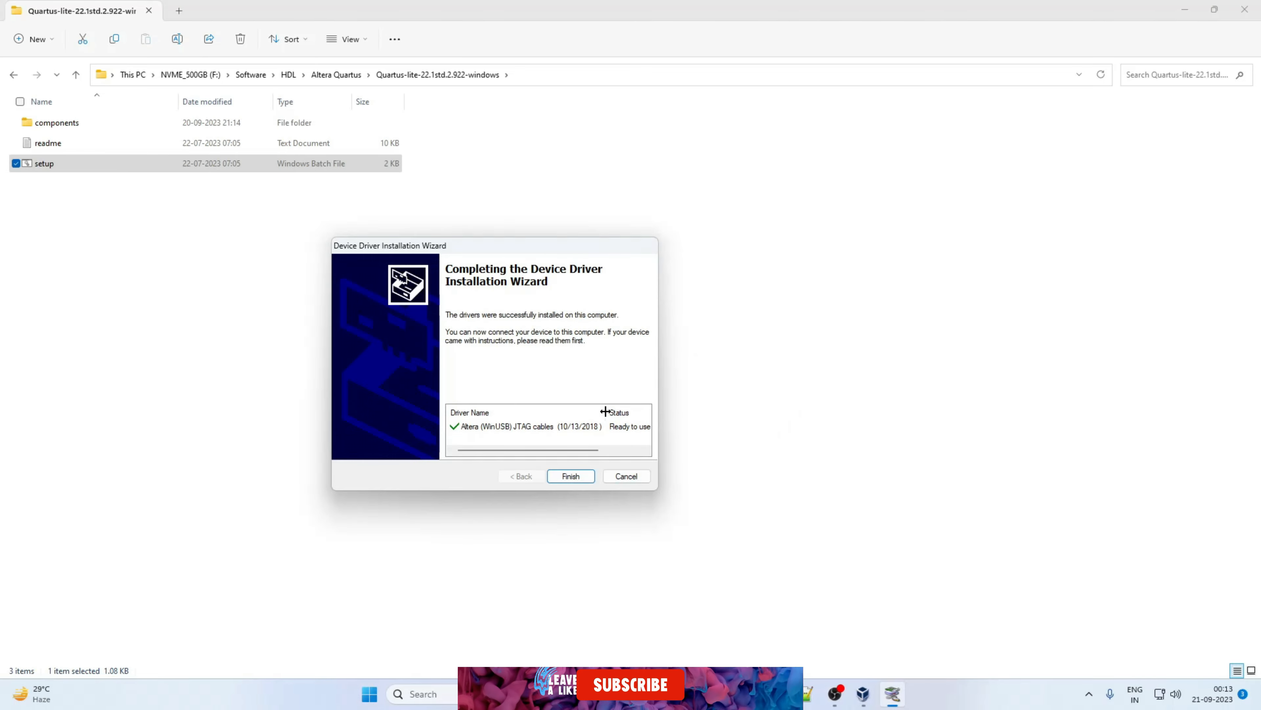
left_click(571, 476)
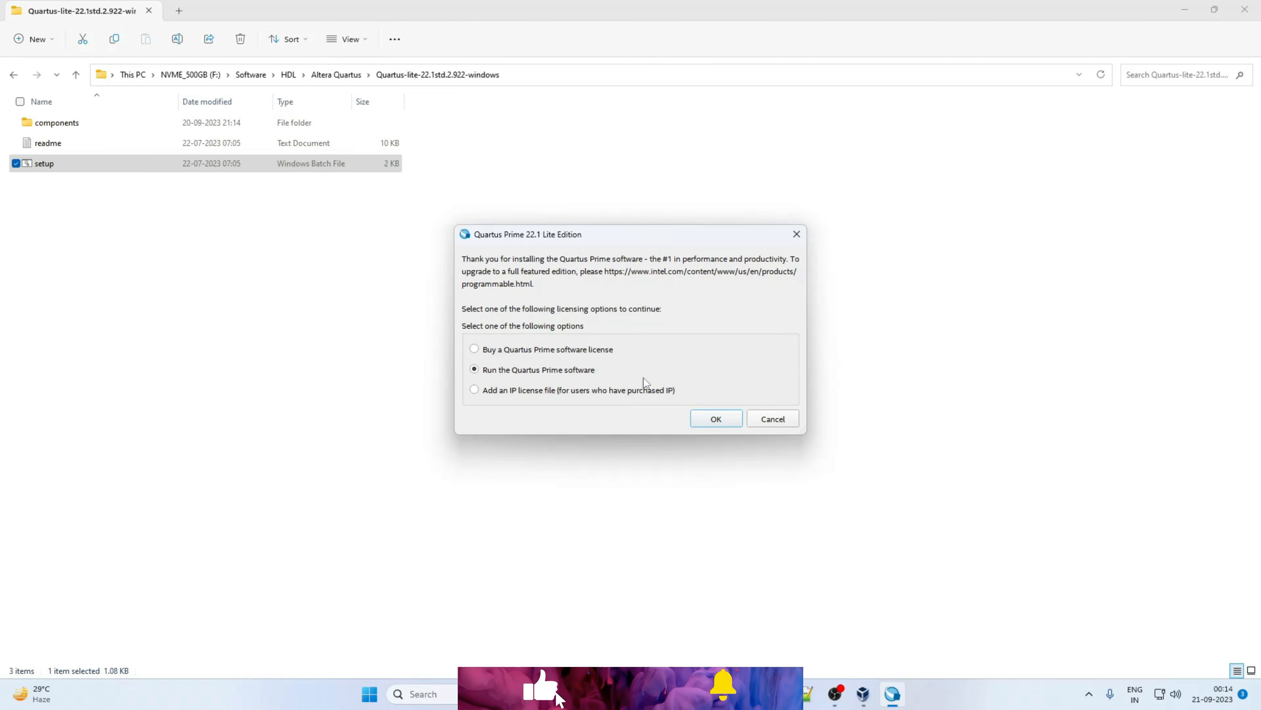
Step: Continue with the licensing option to run the Quartus Prime software and maximize its main window
left_click(720, 420)
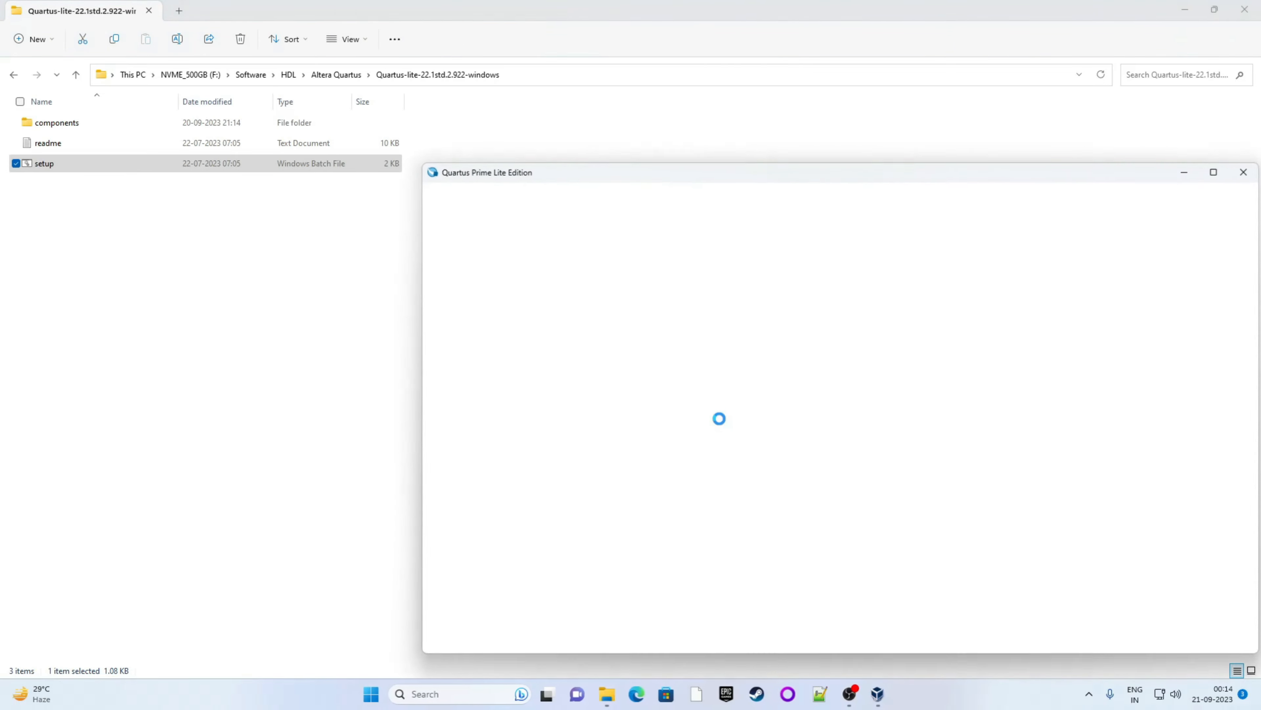
left_click_drag(790, 184, 716, 1)
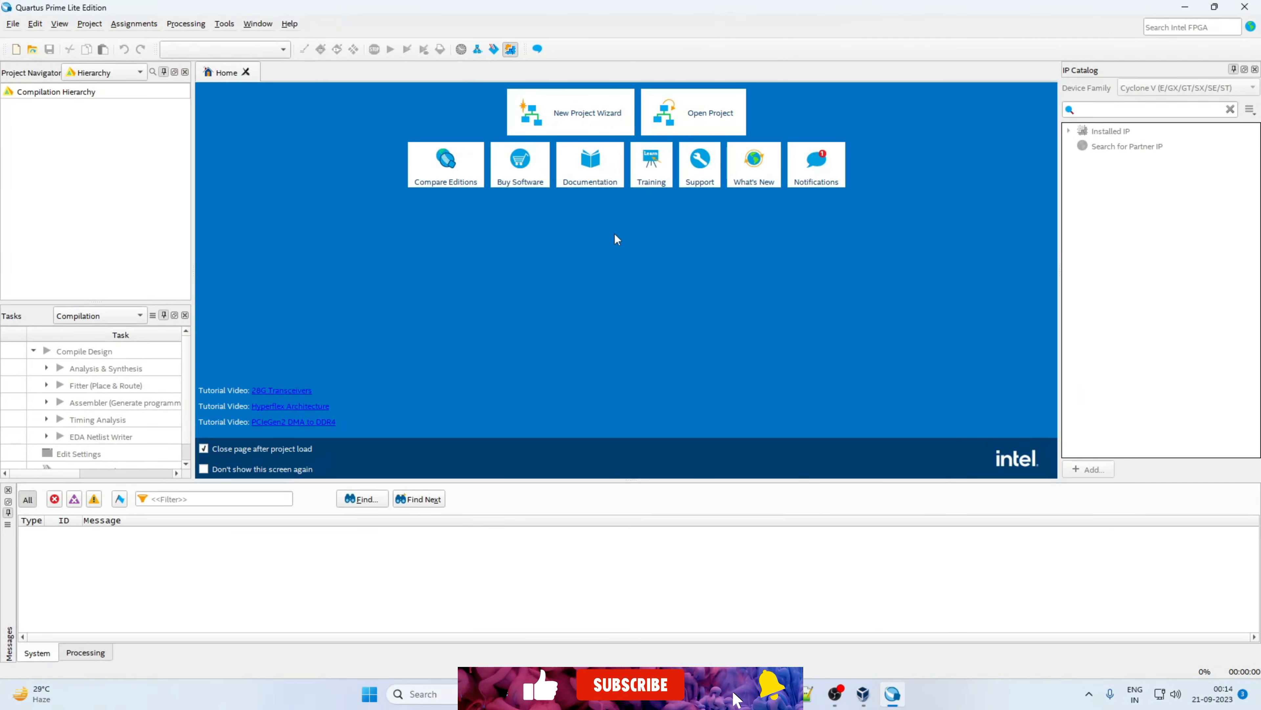
Step: Open the New Project Wizard from the Home page
left_click(577, 108)
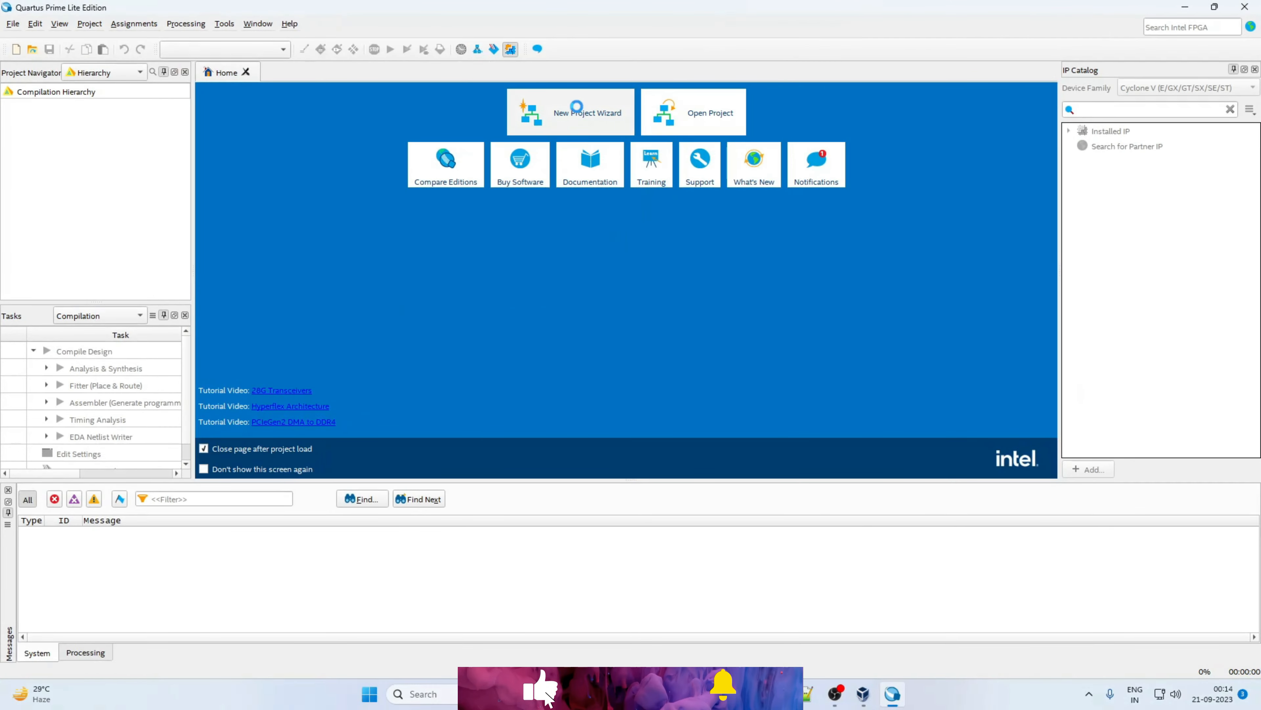